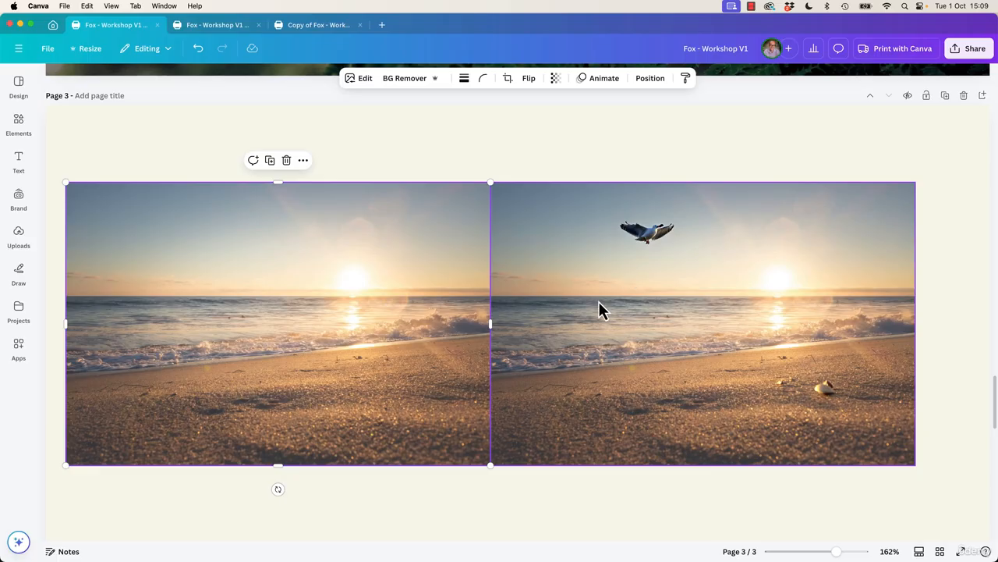
scroll(605, 335, down, 10)
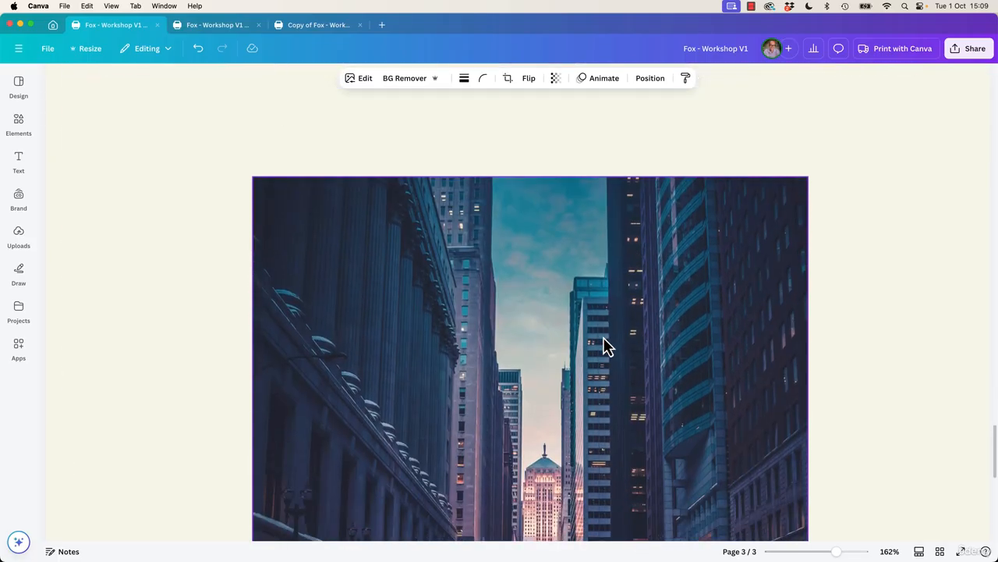
scroll(603, 337, down, 2)
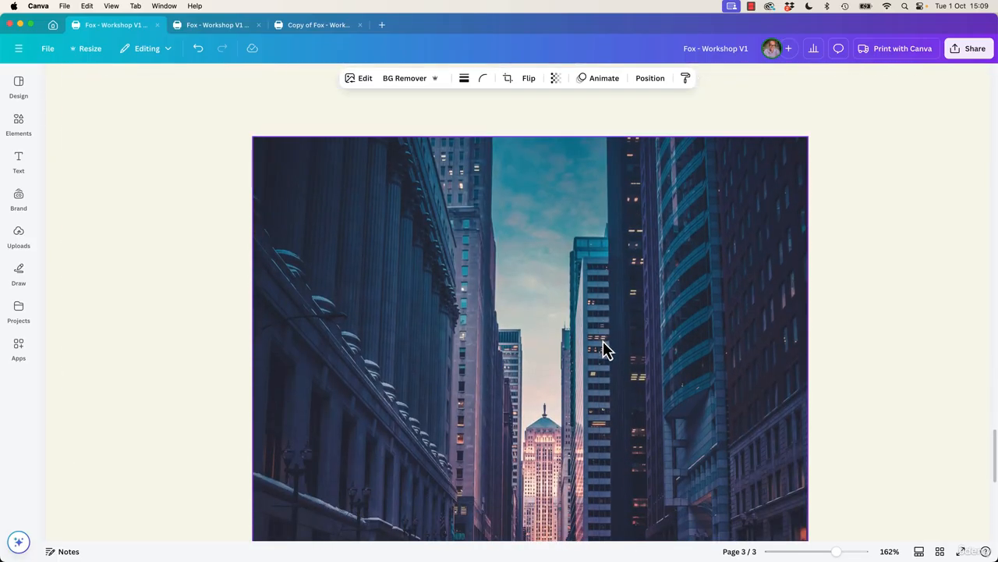
scroll(603, 343, down, 6)
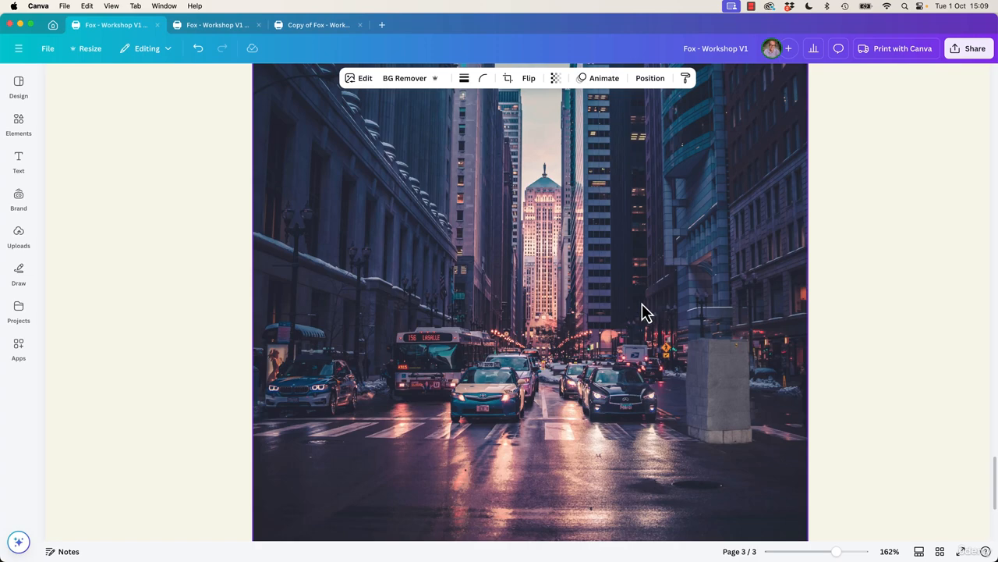
click(864, 350)
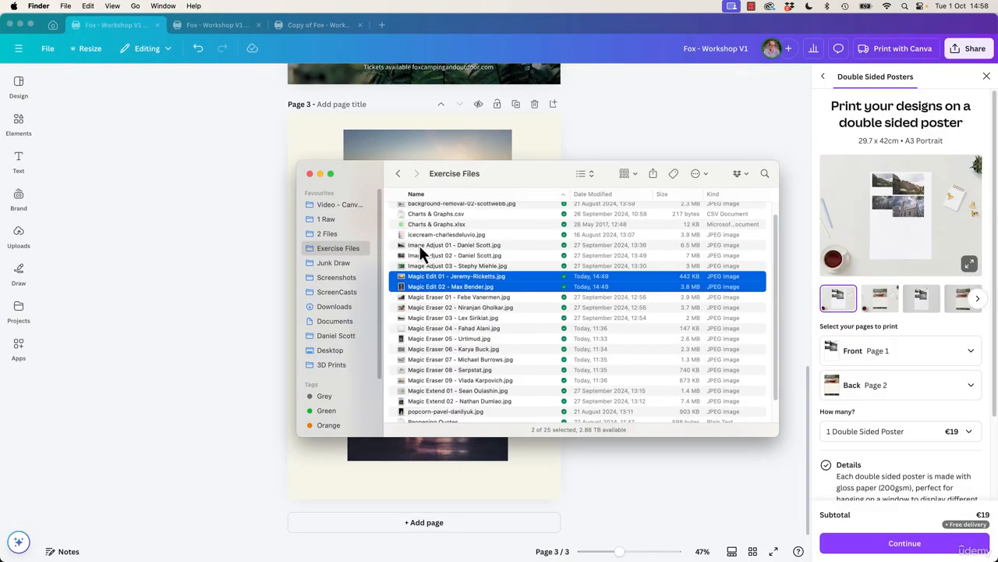
- Locate the Magic Edit 01 and Magic Edit 02 images in the Exercise Files folder
click(422, 289)
key(Up)
click(421, 287)
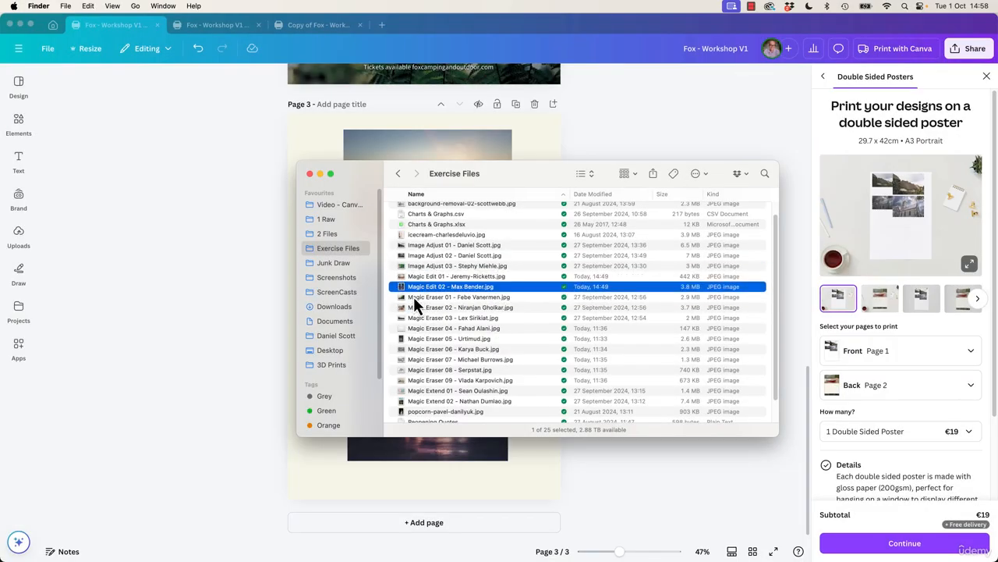
click(653, 94)
- Select the beach photo on page 3 and close the double-sided poster print options
click(425, 170)
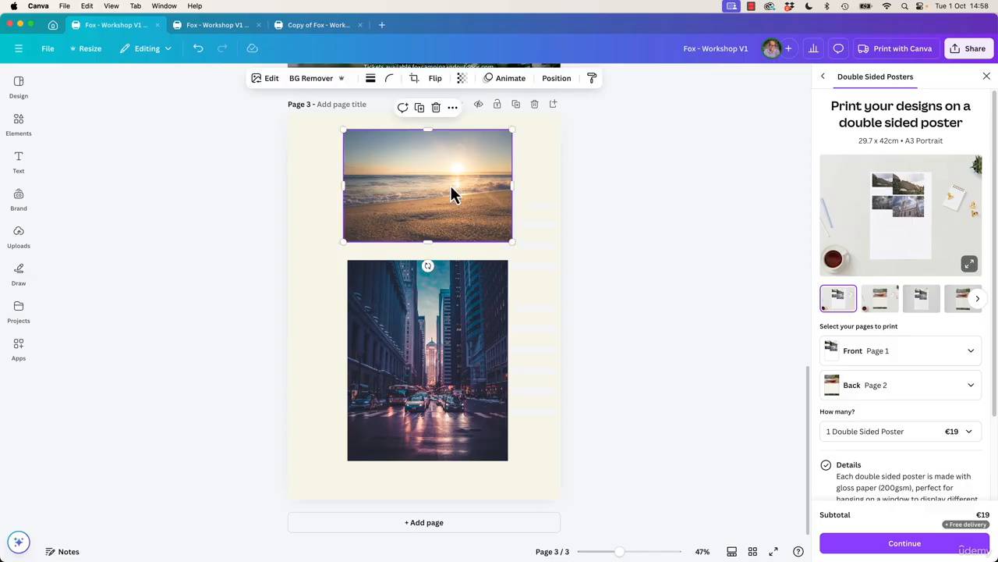
scroll(452, 193, up, 5)
scroll(468, 203, up, 1)
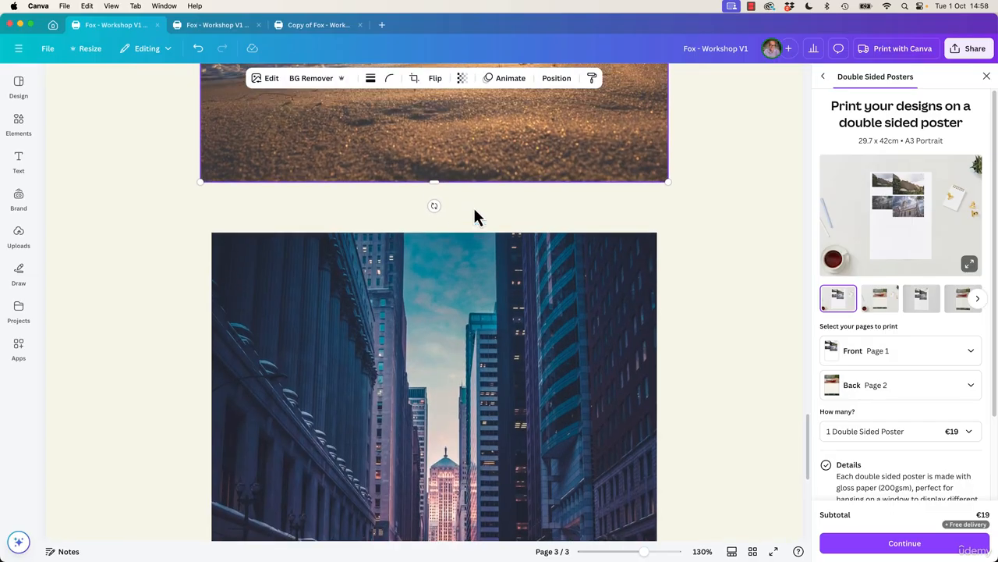
scroll(475, 210, up, 4)
scroll(475, 215, down, 4)
drag(808, 423, 757, 385)
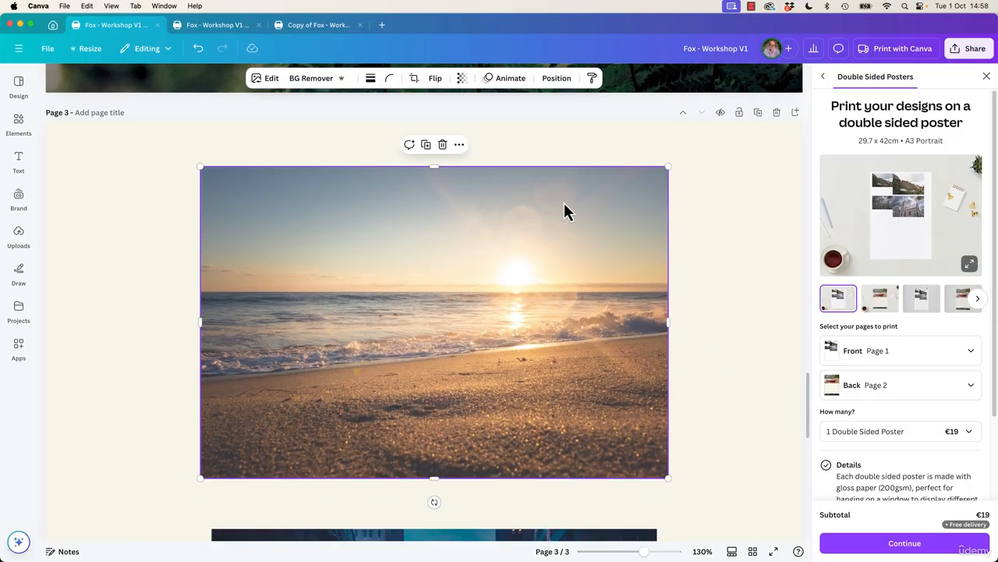
click(987, 77)
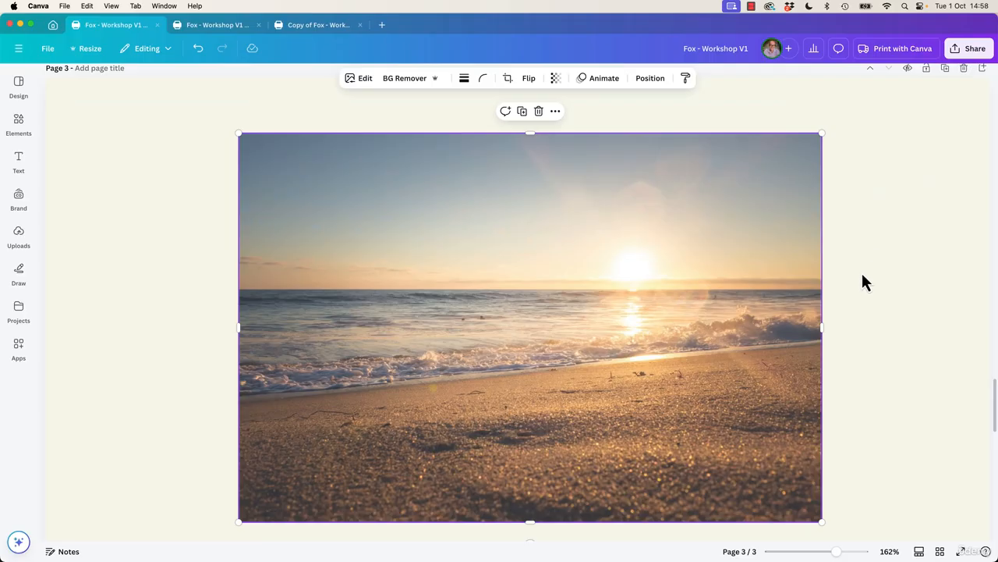
- Use Magic Edit on the beach photo to brush a patch of sand below the sun and generate "shells" there
scroll(864, 278, down, 1)
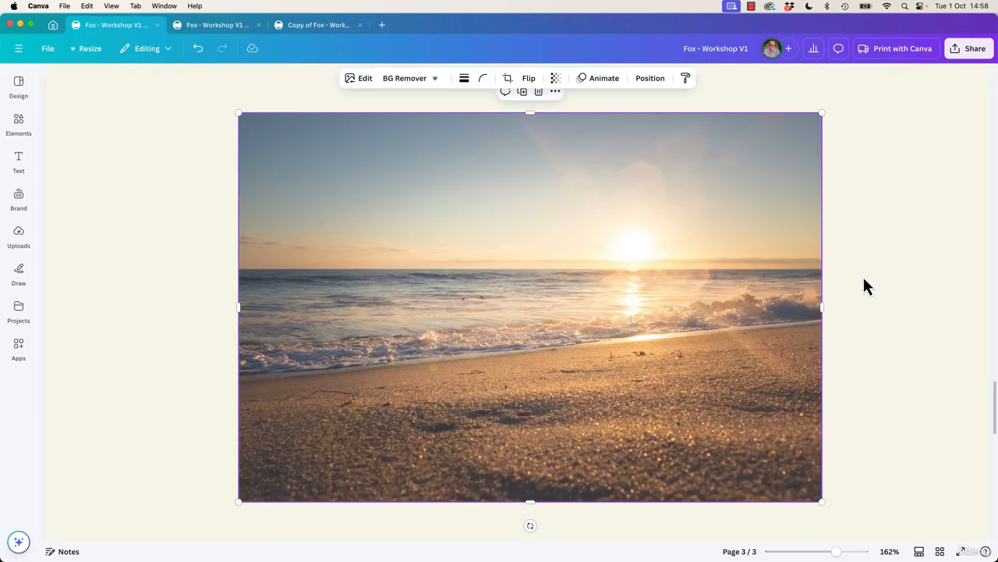
click(364, 80)
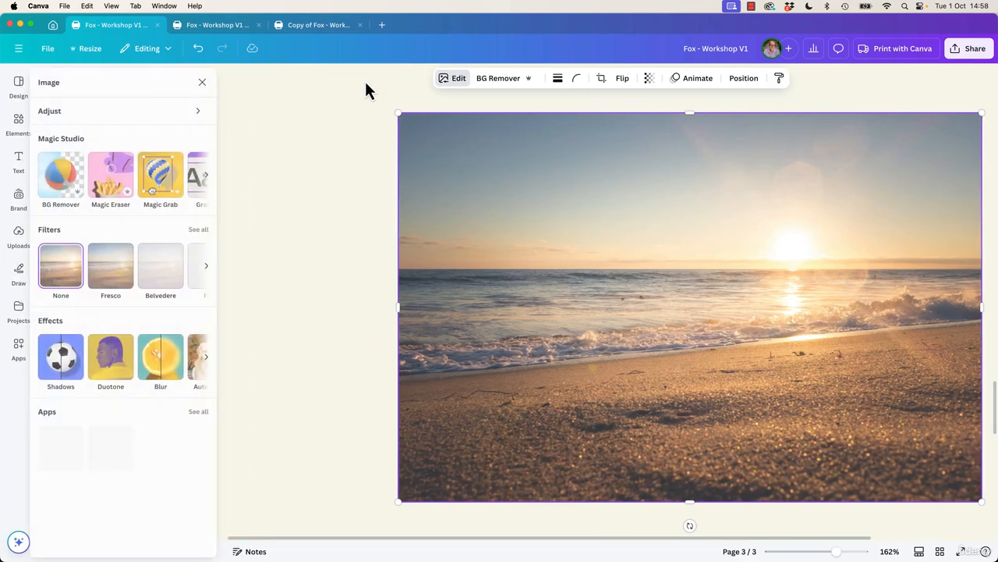
click(215, 176)
click(147, 190)
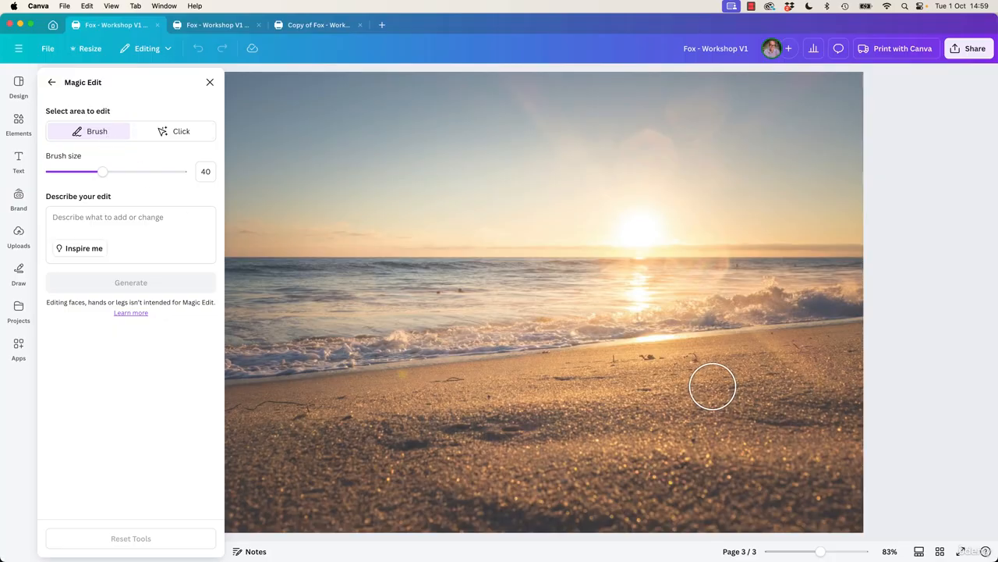
mouse_move(673, 430)
mouse_down()
mouse_move(725, 413)
mouse_move(702, 430)
mouse_move(663, 422)
mouse_up()
click(112, 218)
text(shells)
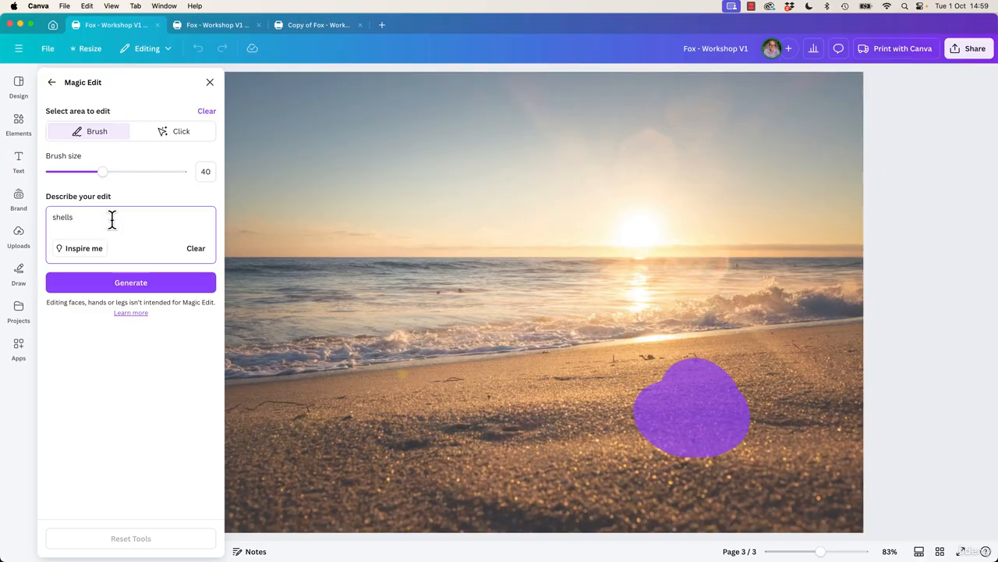
click(159, 297)
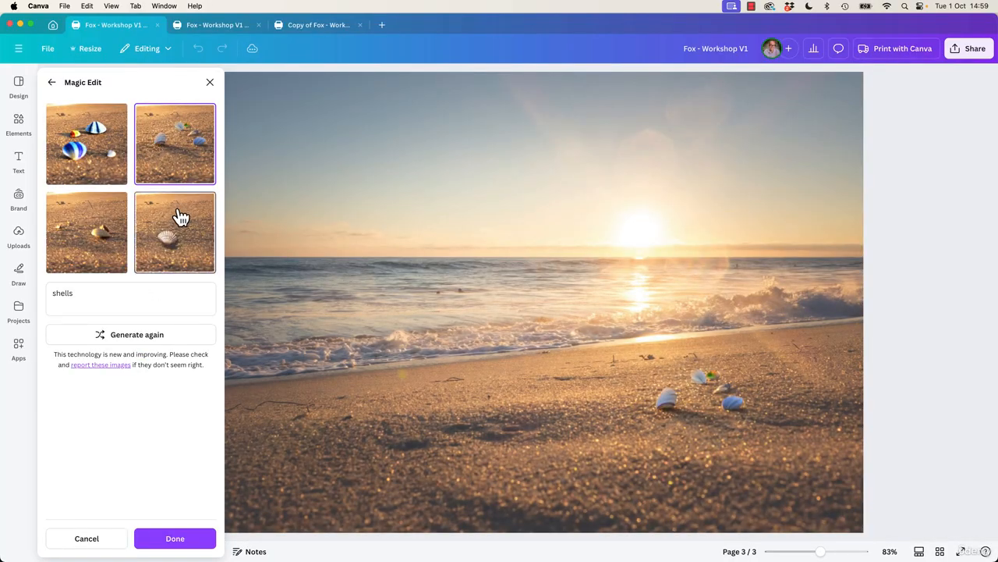
- Compare the four generated shell variations on the sand
click(176, 216)
click(113, 209)
click(84, 186)
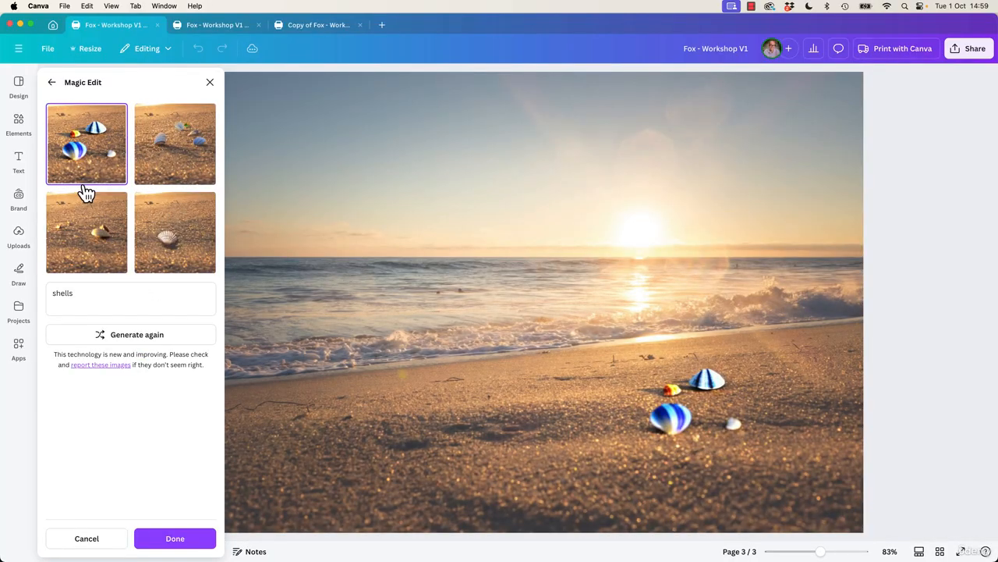
click(200, 174)
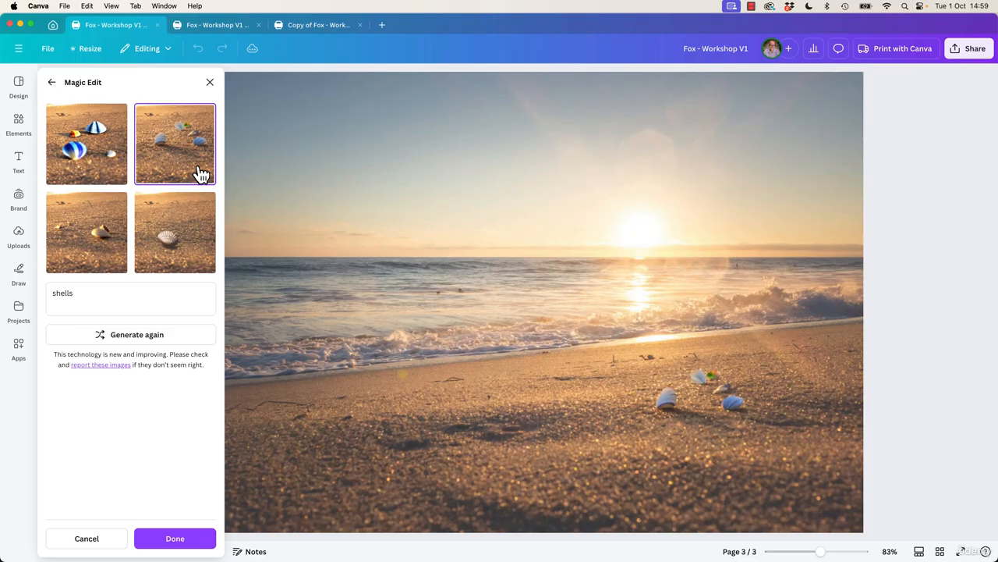
click(196, 238)
click(118, 241)
click(123, 180)
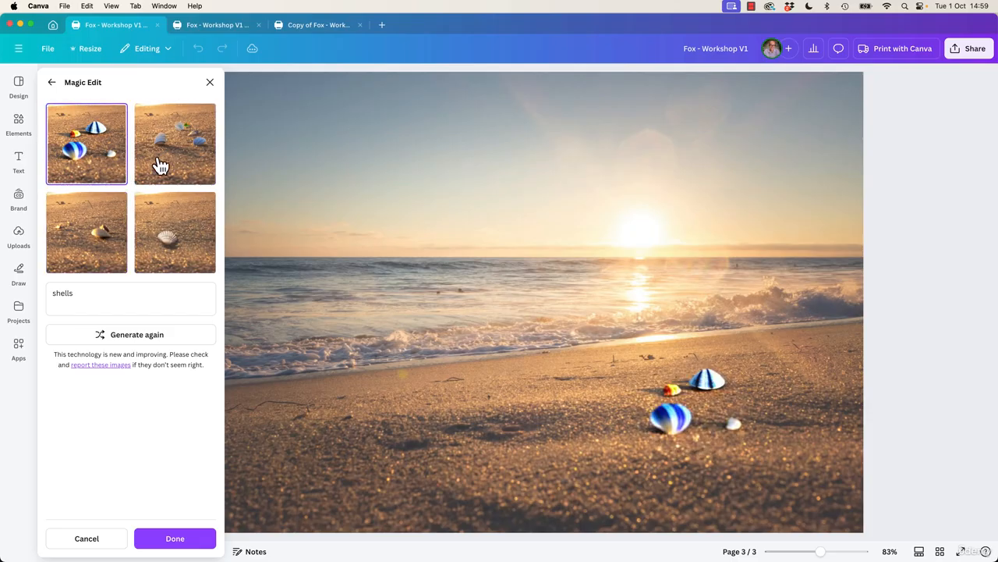
click(160, 165)
click(160, 252)
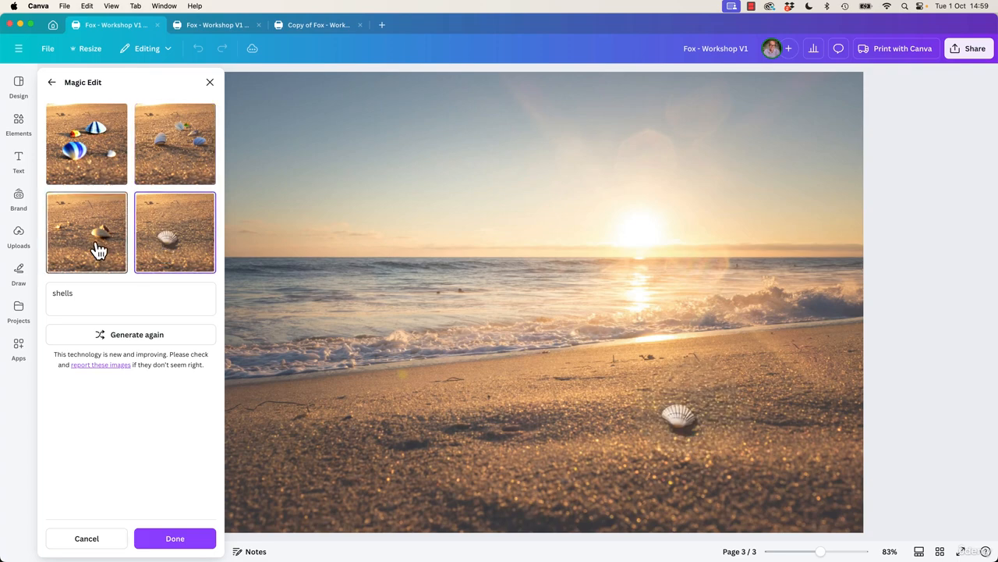
- Apply the variation with the natural cream shell and small fragment to the beach photo
click(98, 250)
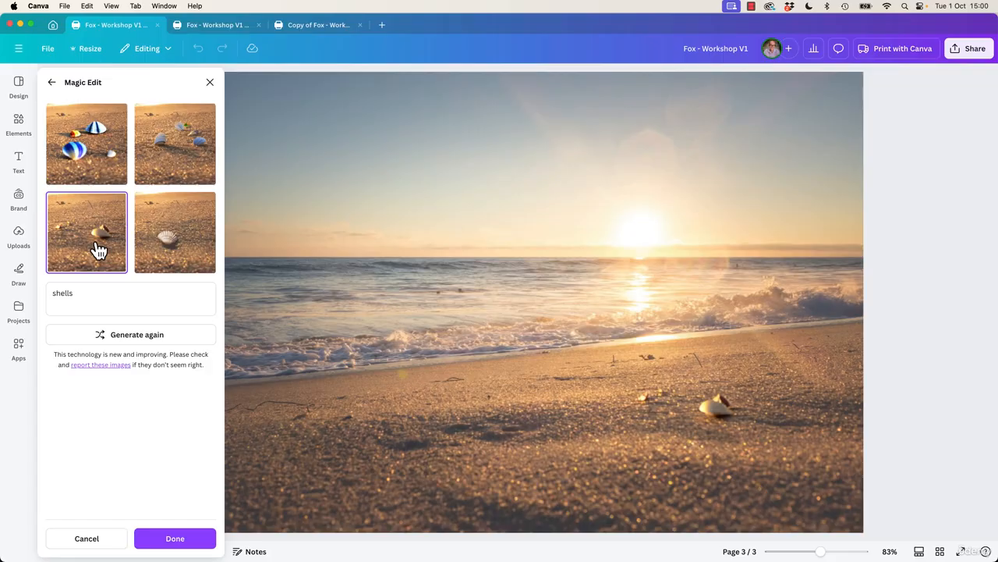
click(90, 159)
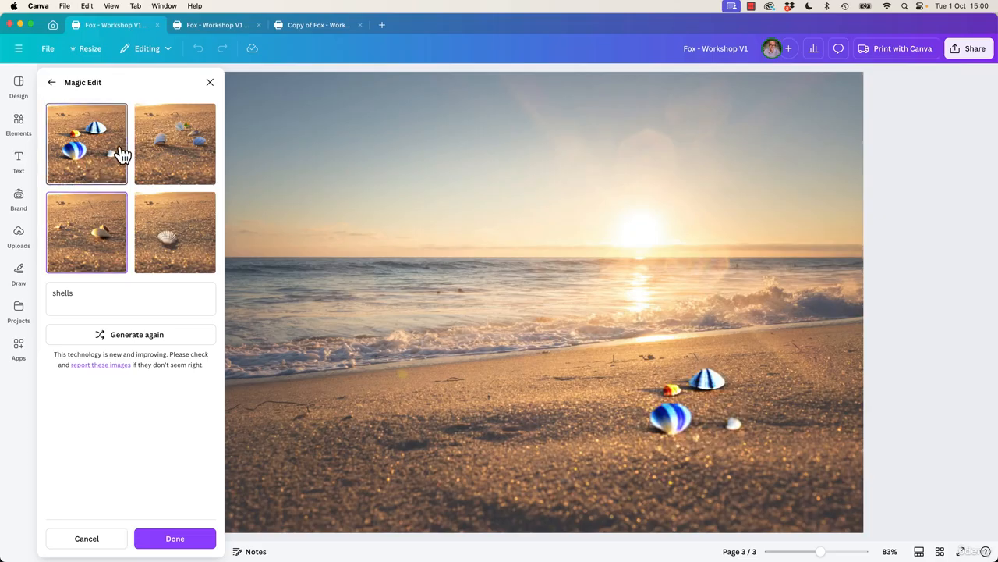
click(106, 248)
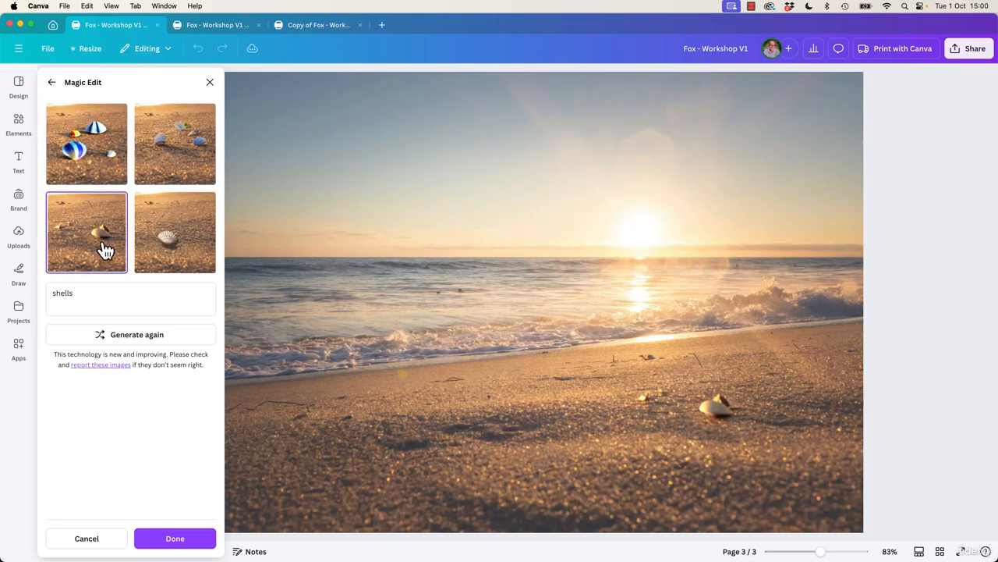
click(175, 539)
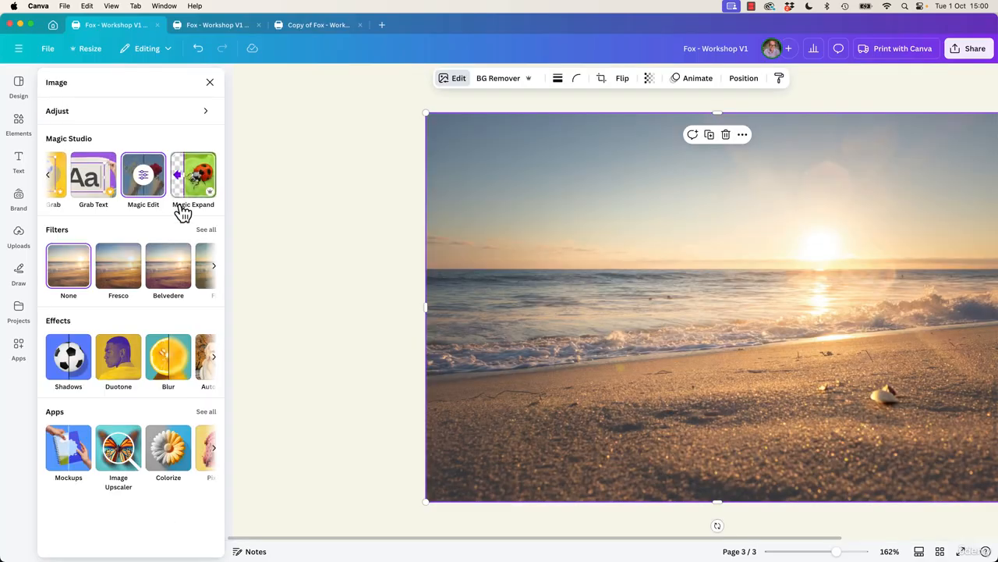
- Reopen Magic Edit, brush a wide oval area of sky above the sea, and generate "seagull" there
click(143, 195)
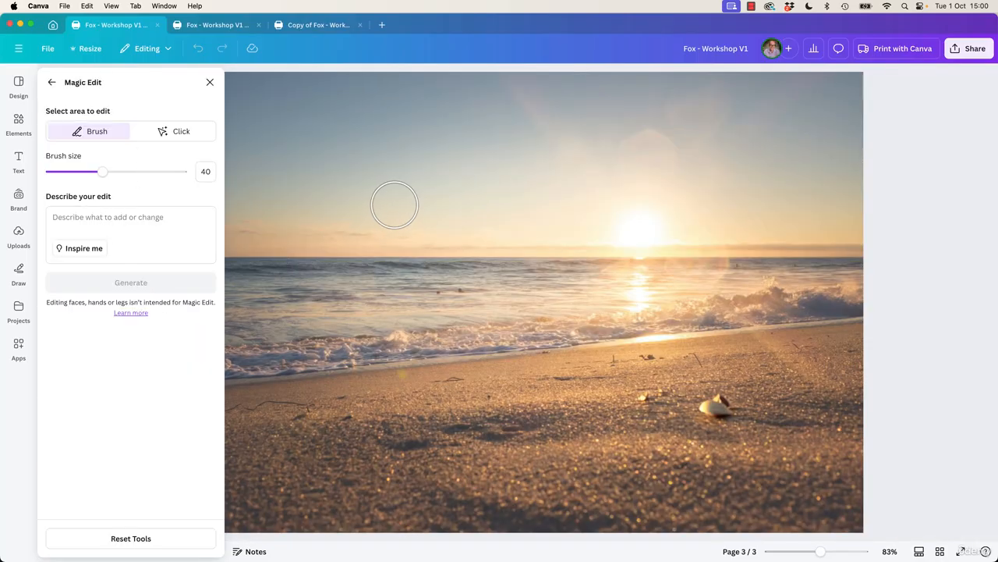
drag(423, 151, 395, 154)
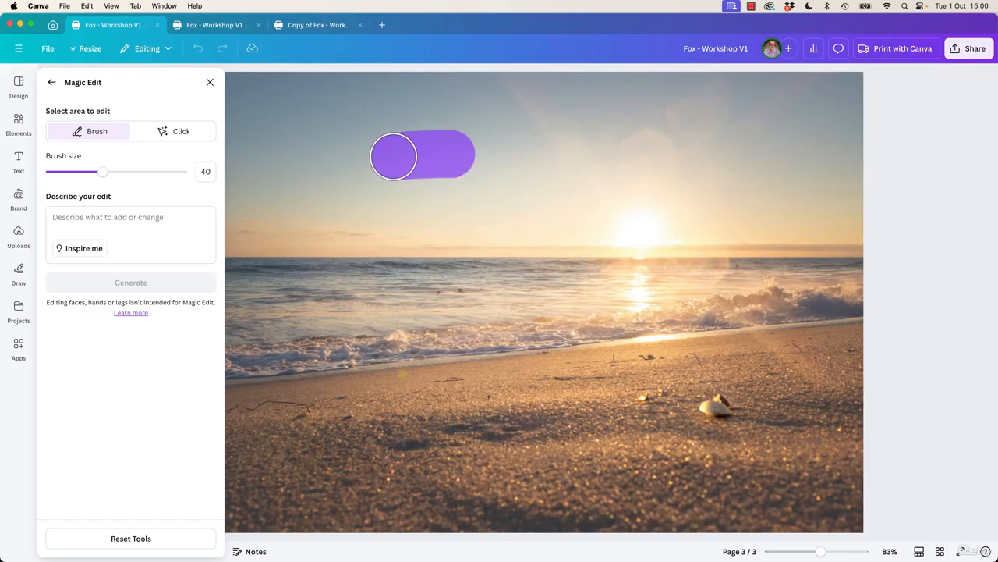
click(115, 218)
text(seagull)
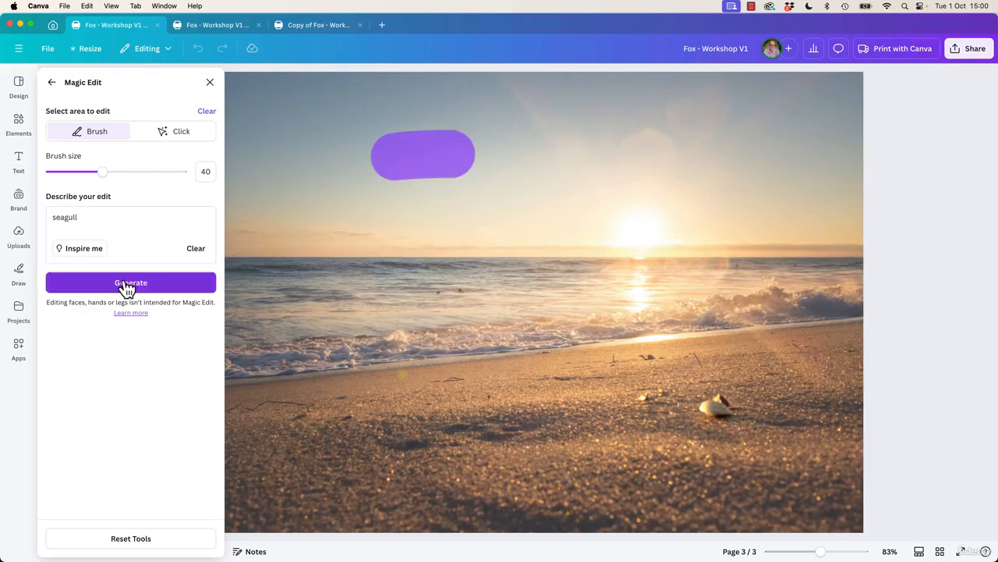
click(125, 285)
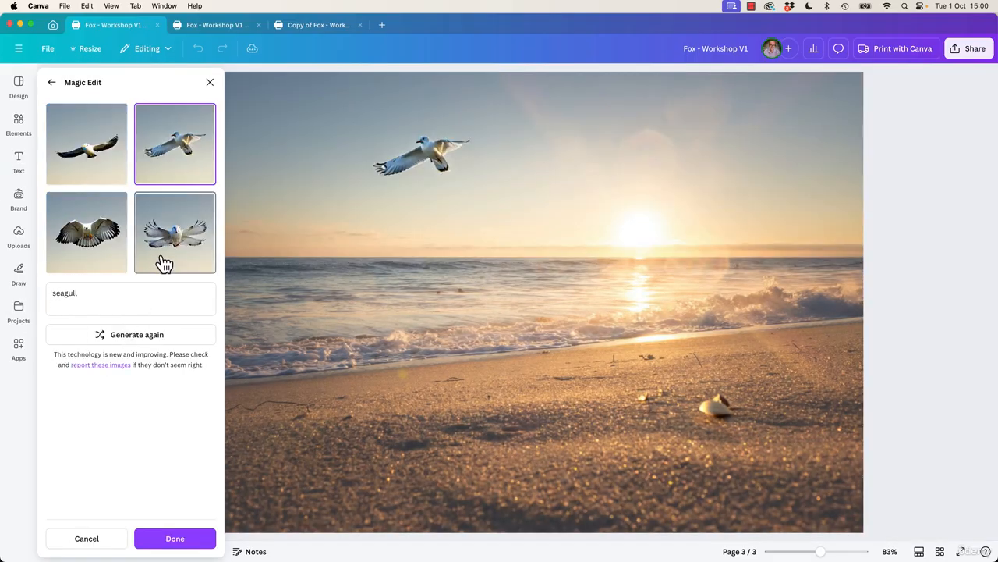
- Compare the four generated seagull variations in the sky
click(160, 254)
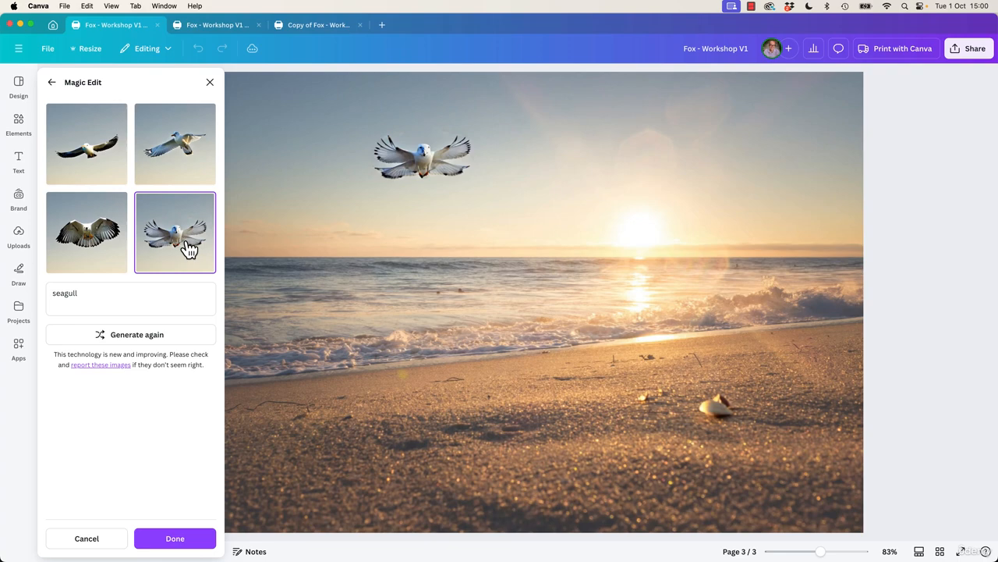
click(101, 248)
click(101, 160)
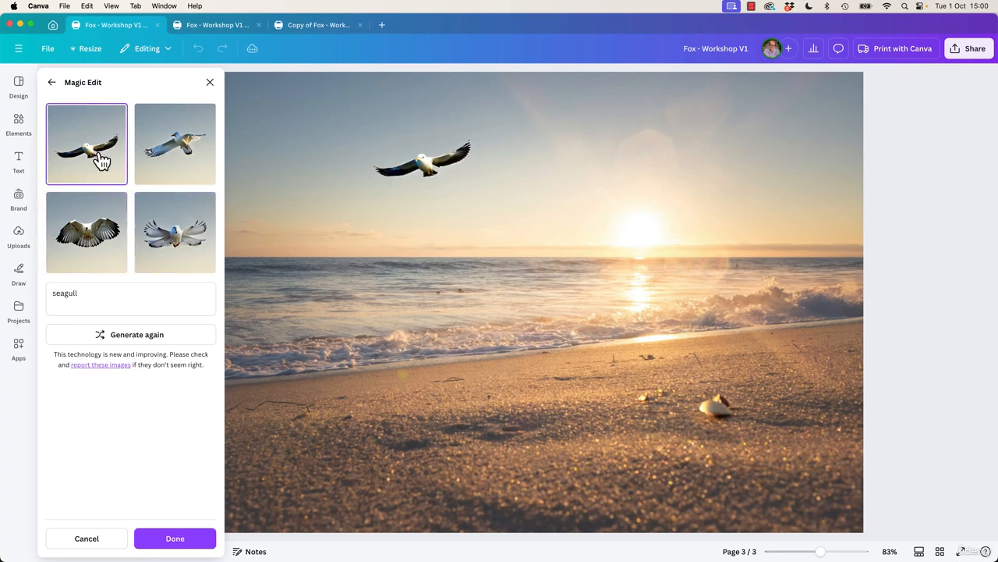
click(188, 158)
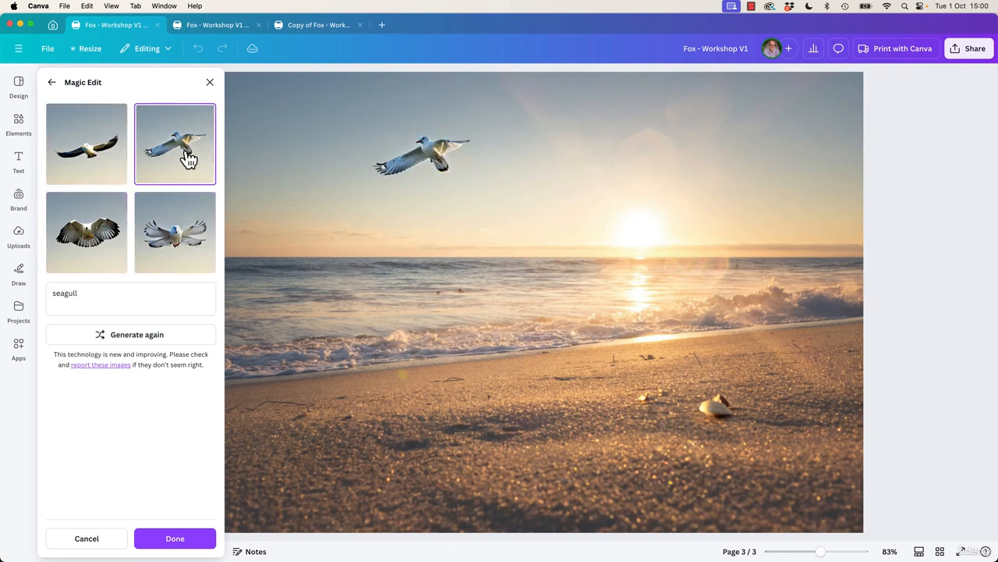
click(96, 173)
click(109, 250)
click(161, 231)
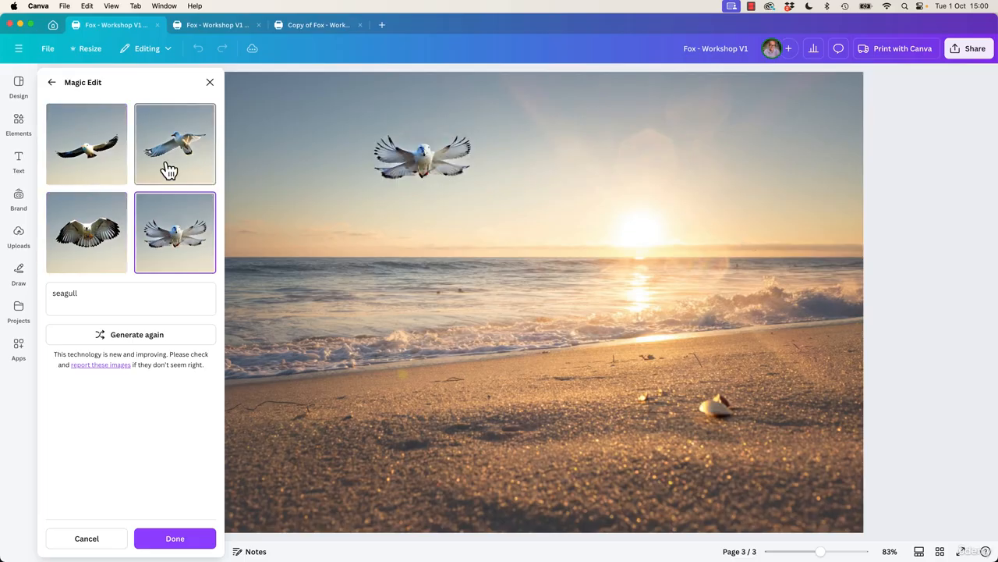
click(169, 170)
click(111, 229)
click(160, 236)
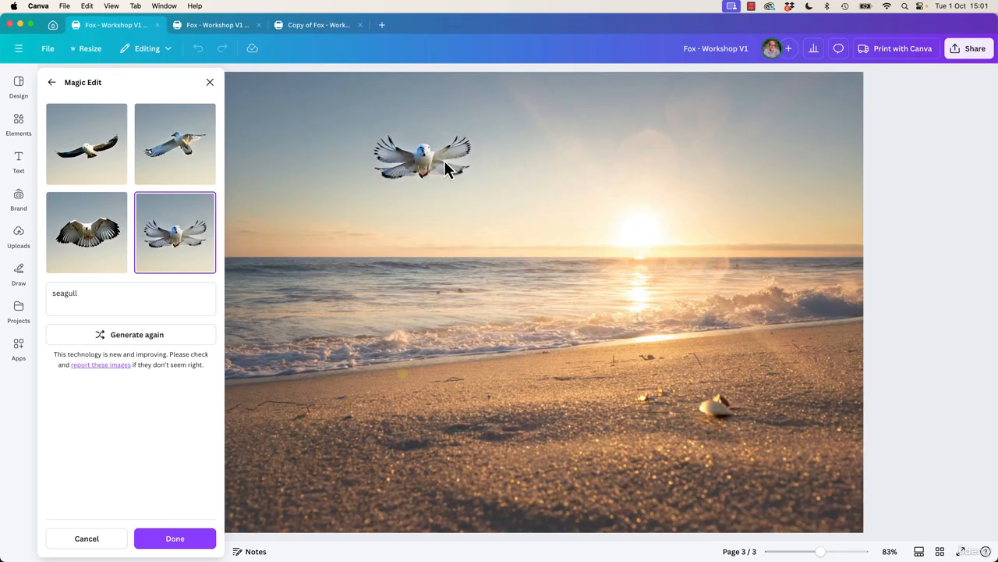
- Generate the seagull again, compare the new variations, and apply the dark-winged gull with both wings raised
click(119, 342)
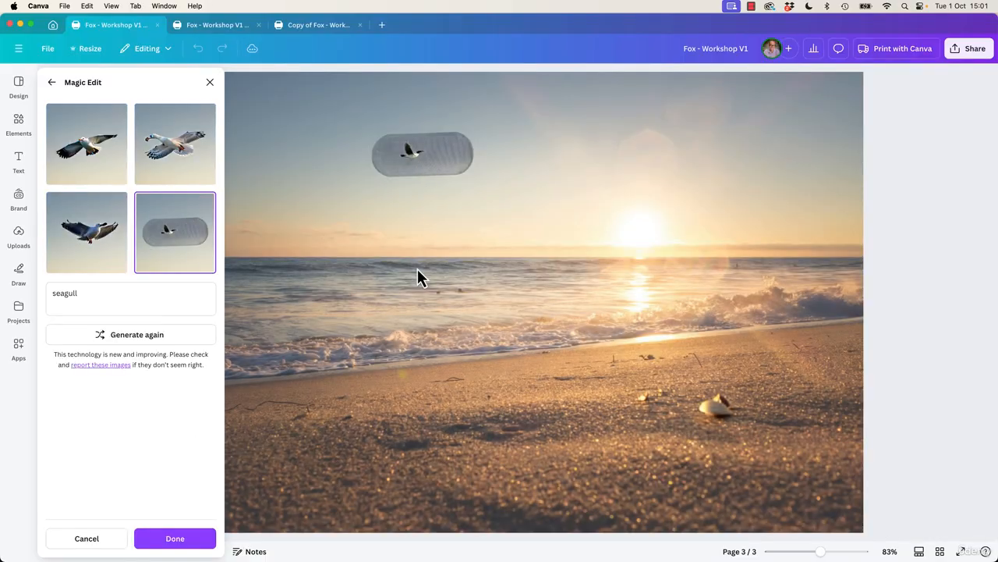
click(184, 171)
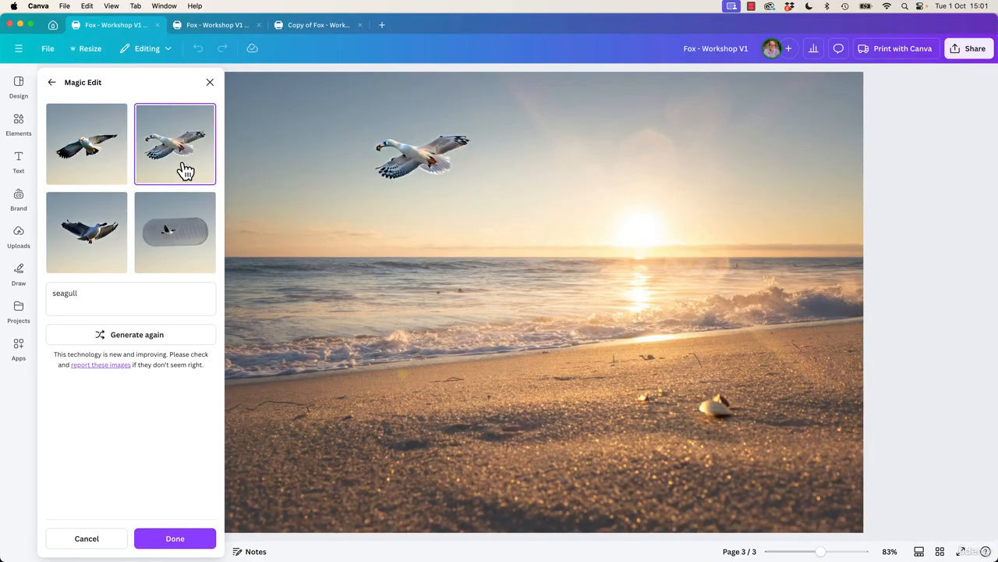
click(98, 151)
click(103, 249)
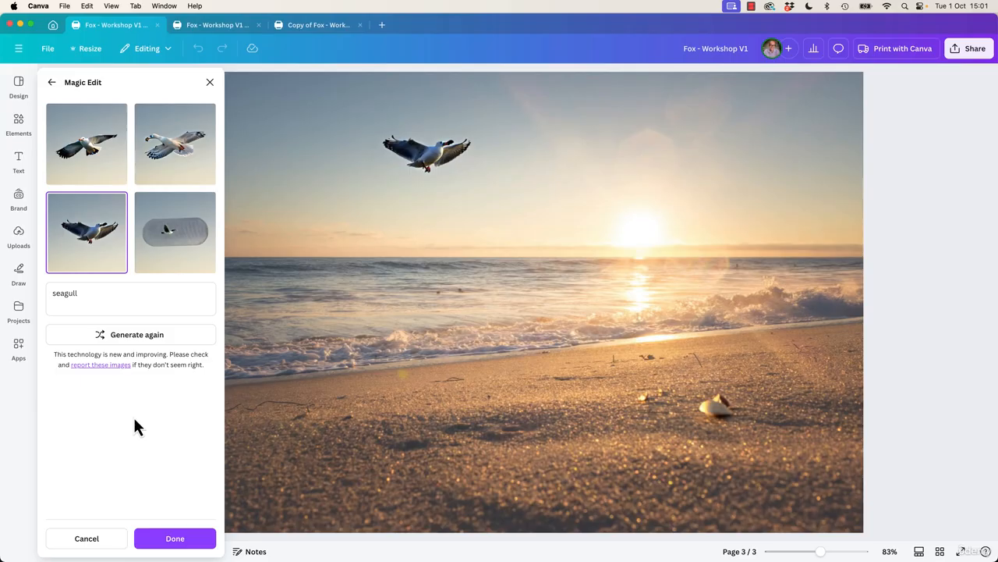
click(189, 537)
- Select the city street photo below the beach photo and open Magic Edit for it
scroll(408, 254, up, 5)
scroll(654, 380, down, 3)
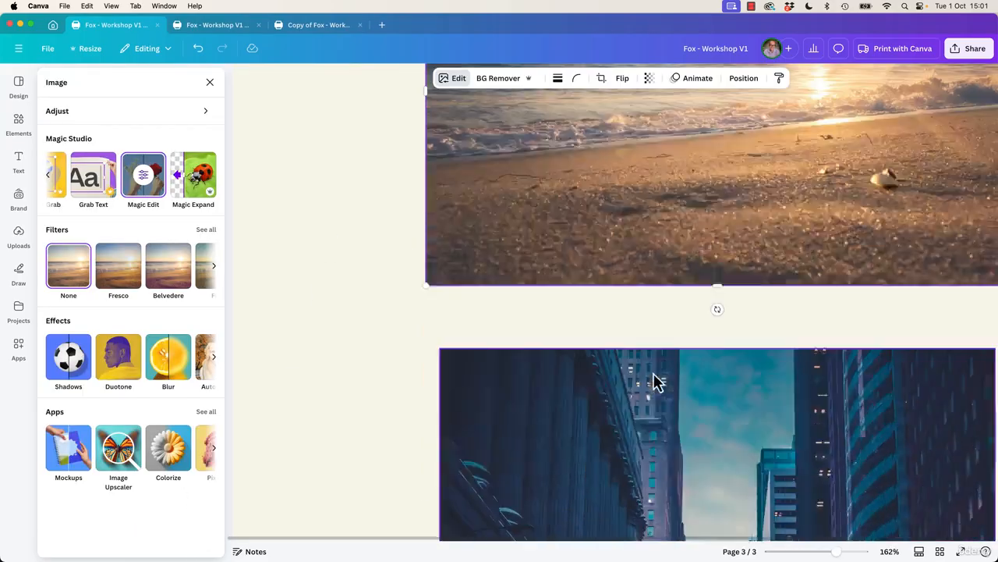
scroll(654, 381, down, 5)
scroll(654, 381, down, 1)
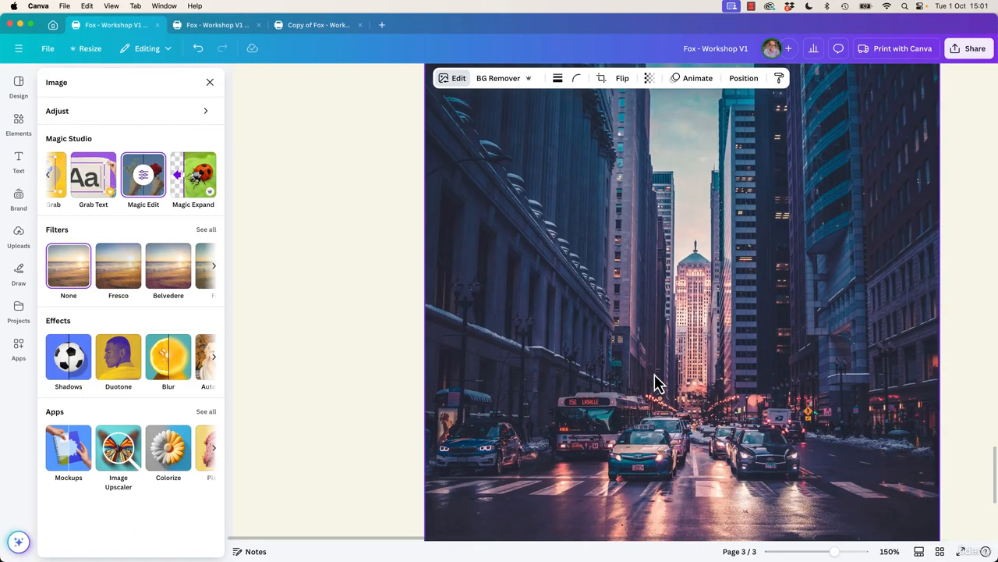
scroll(655, 383, down, 2)
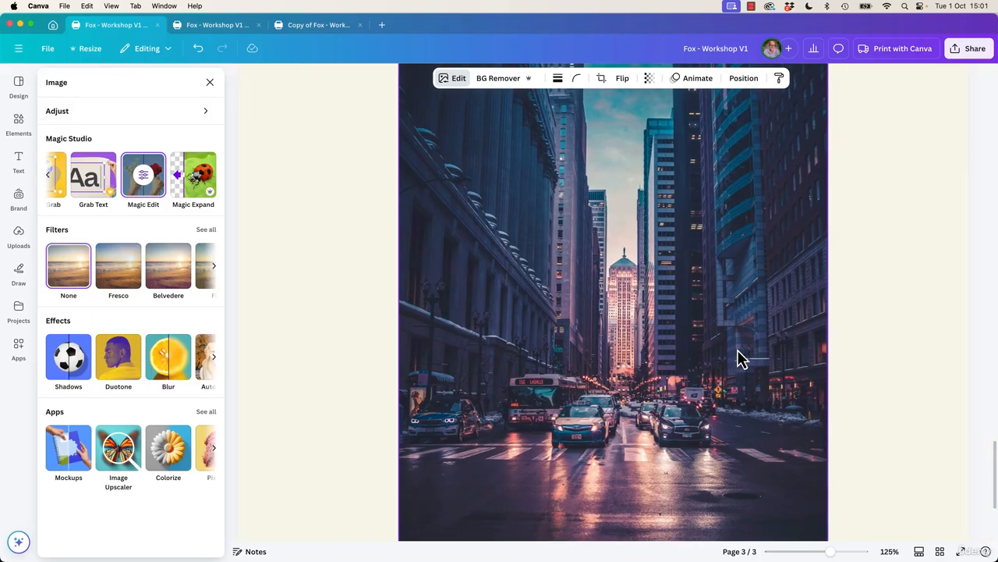
key(super+minus)
click(569, 355)
click(465, 83)
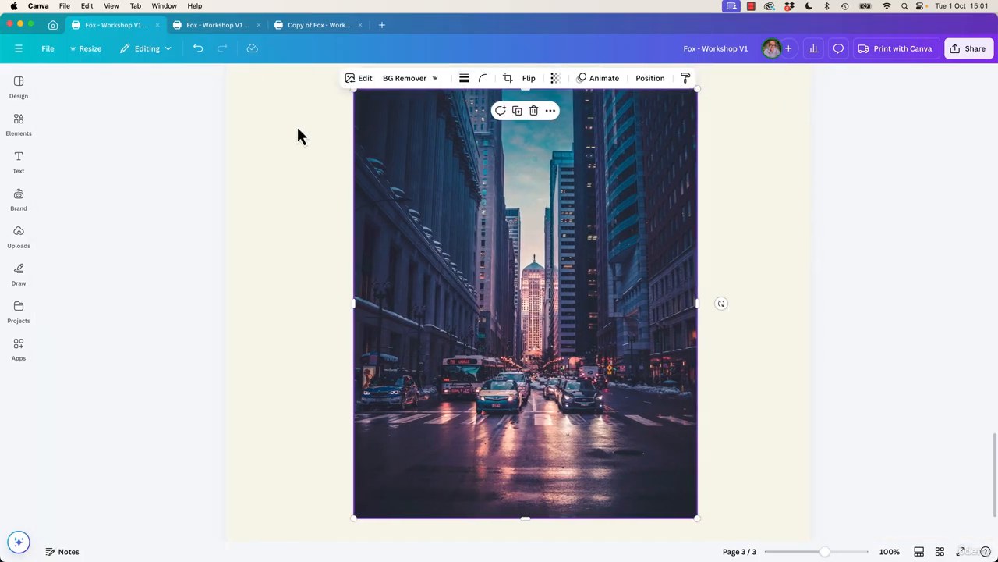
click(359, 78)
click(214, 175)
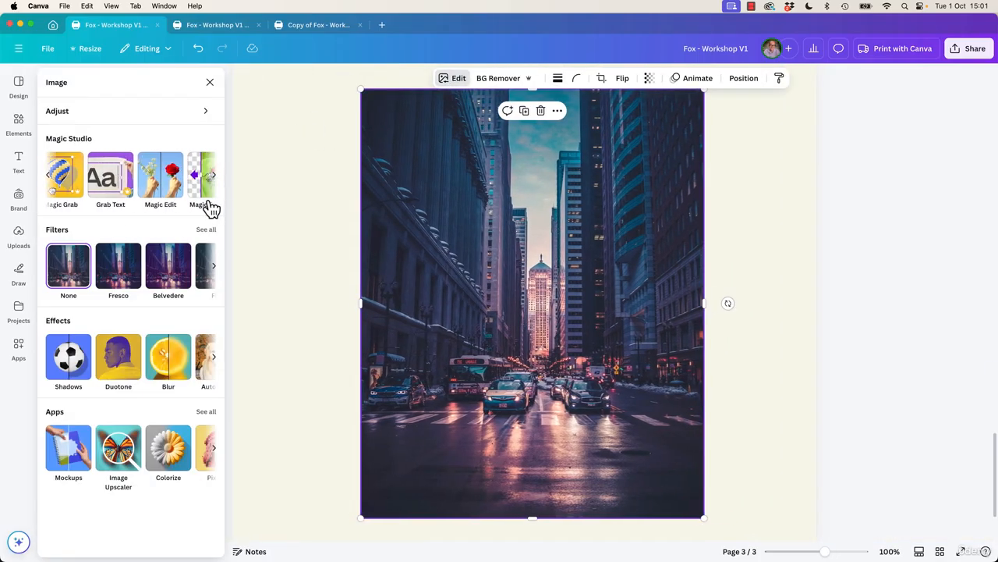
click(156, 207)
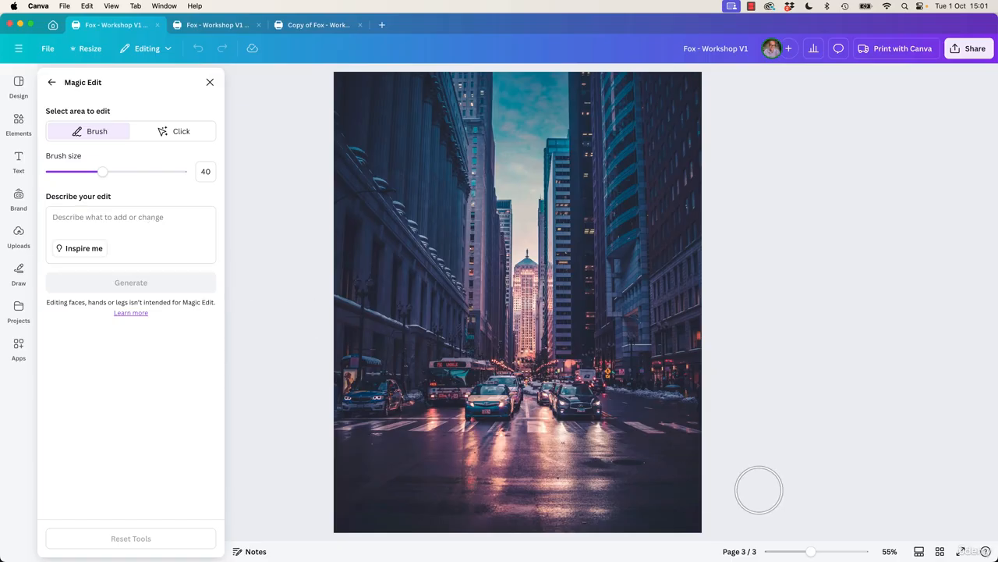
- Brush a tall oval area beside the dark car at the street crossing and generate "man walking across the street" there
mouse_move(647, 374)
mouse_down()
mouse_move(645, 422)
mouse_move(643, 369)
mouse_up()
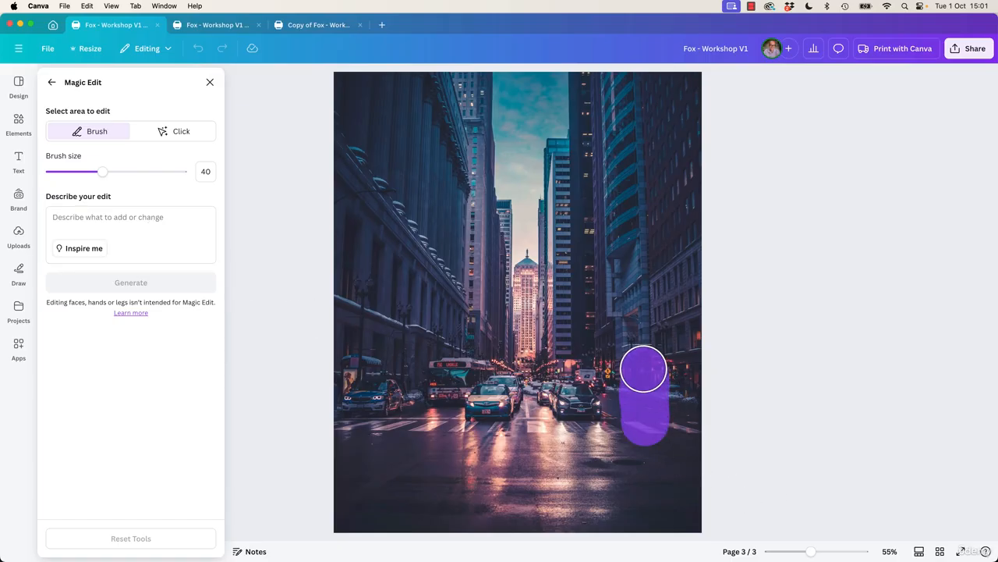
click(99, 218)
text(man walking across the street)
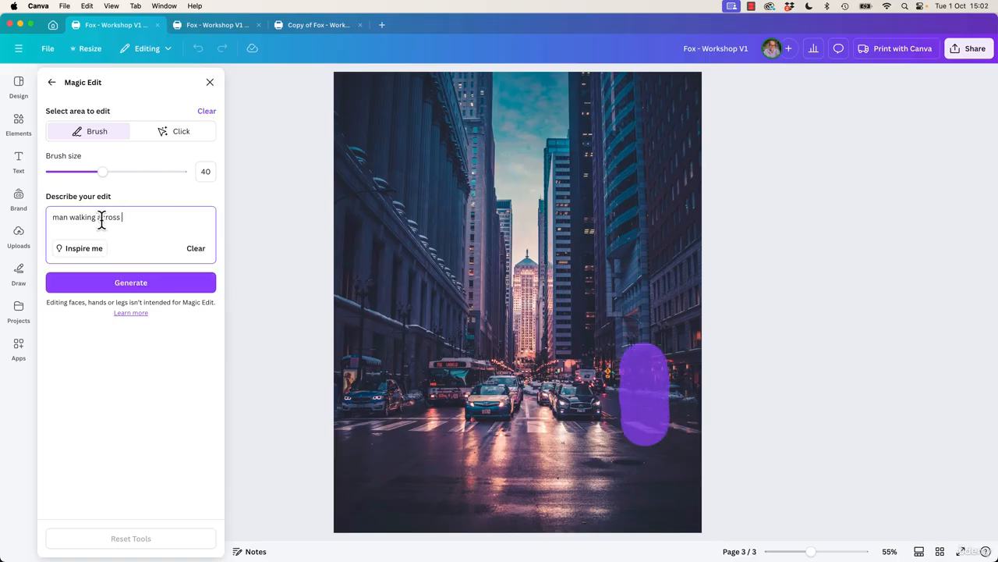
click(143, 284)
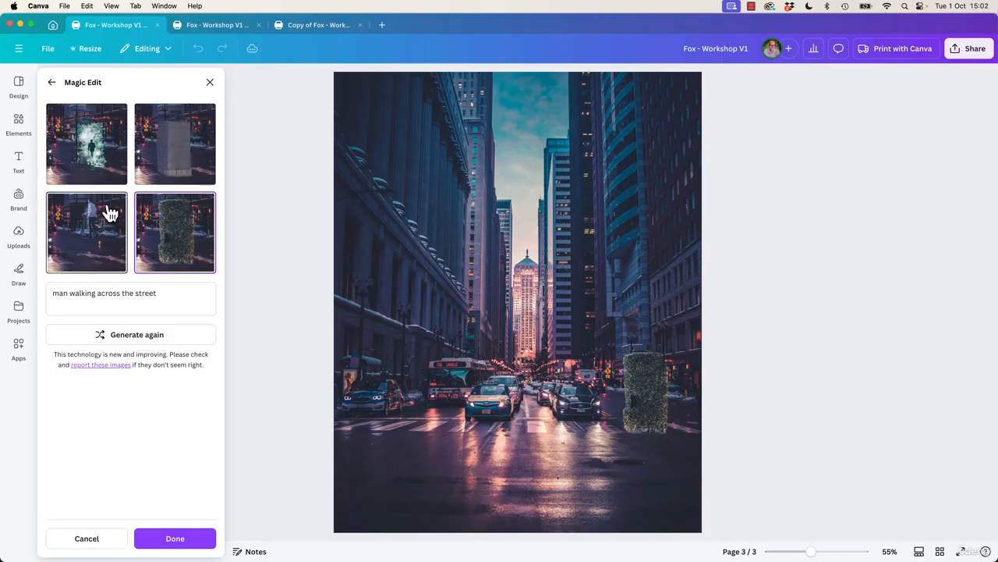
- Compare the four generated variations of the man walking across the street in the city photo
click(102, 160)
click(97, 238)
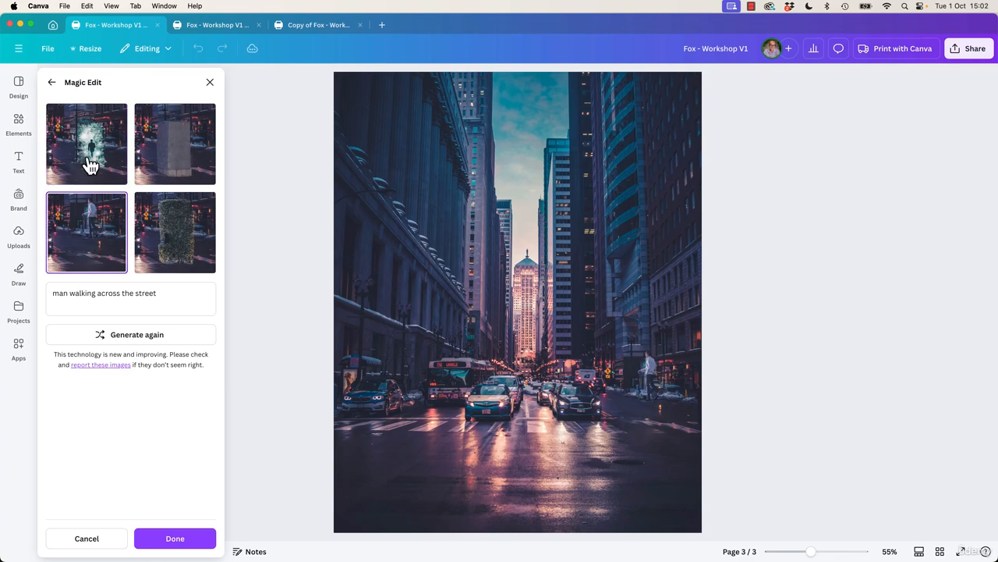
click(90, 164)
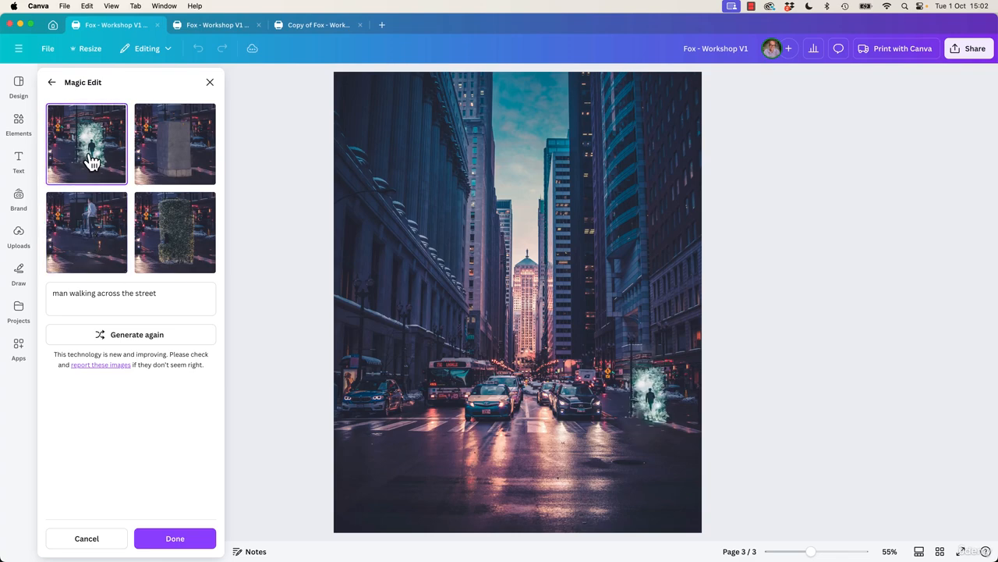
click(188, 160)
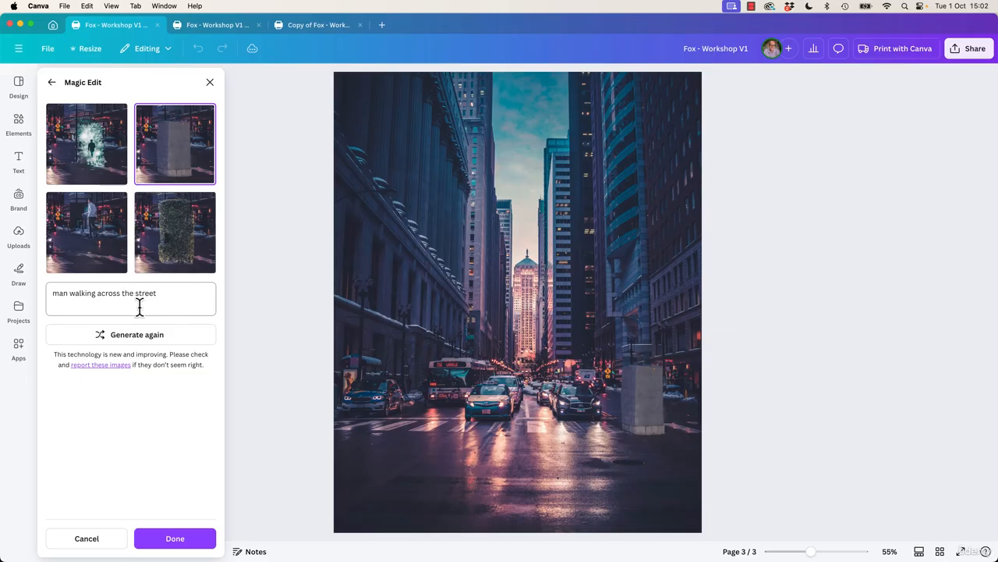
click(187, 239)
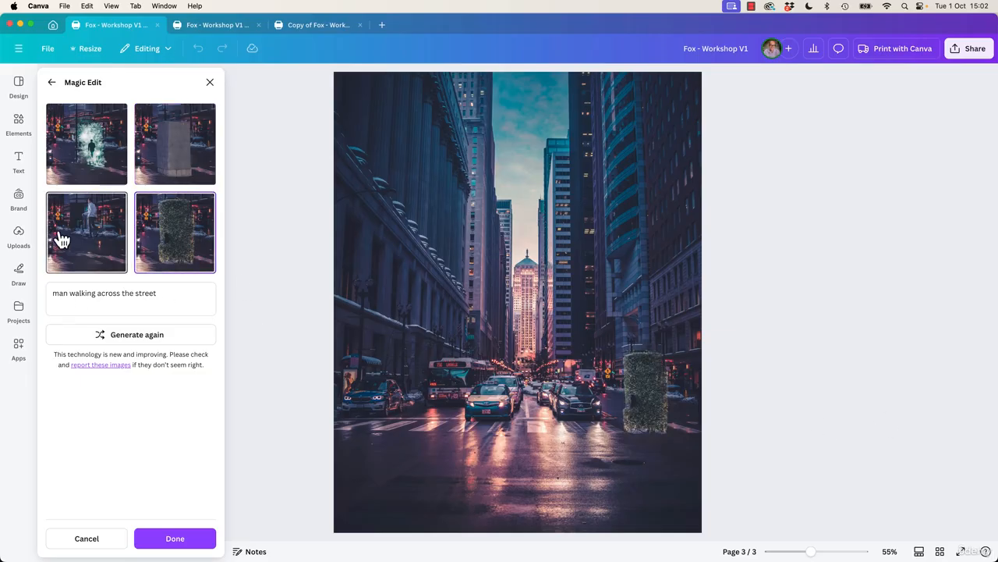
click(62, 237)
click(74, 154)
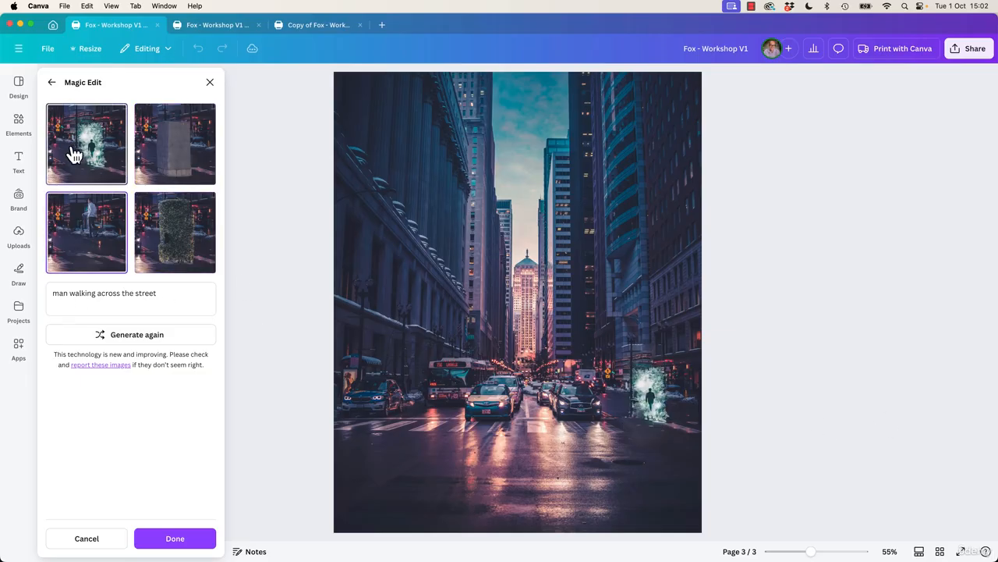
click(165, 156)
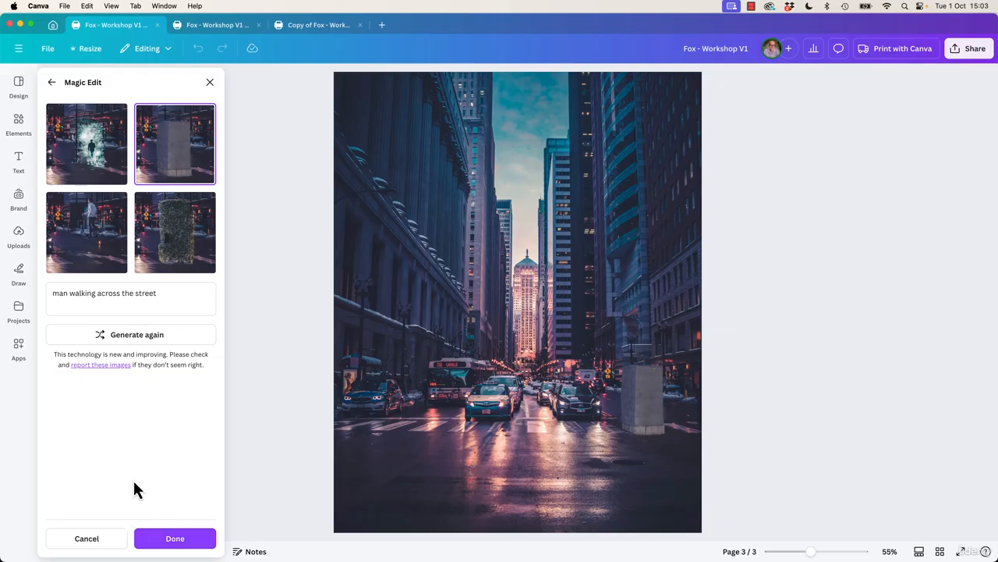